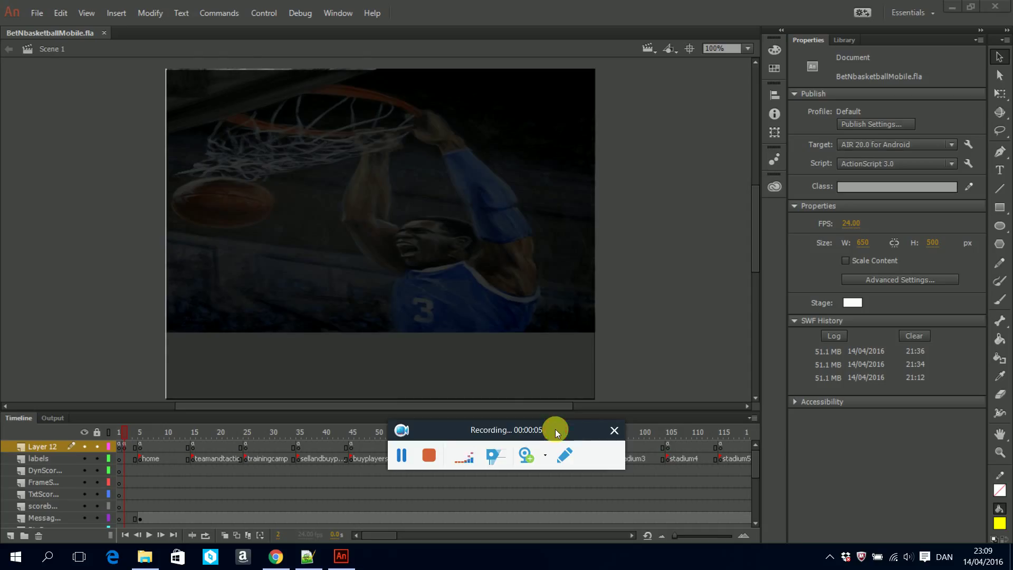
Review the FGL Enhance Connector Library page in Chrome, then switch to the project folder in File Explorer
{"action": "left_click_drag", "start_coordinate": [555, 429], "coordinate": [920, 505]}
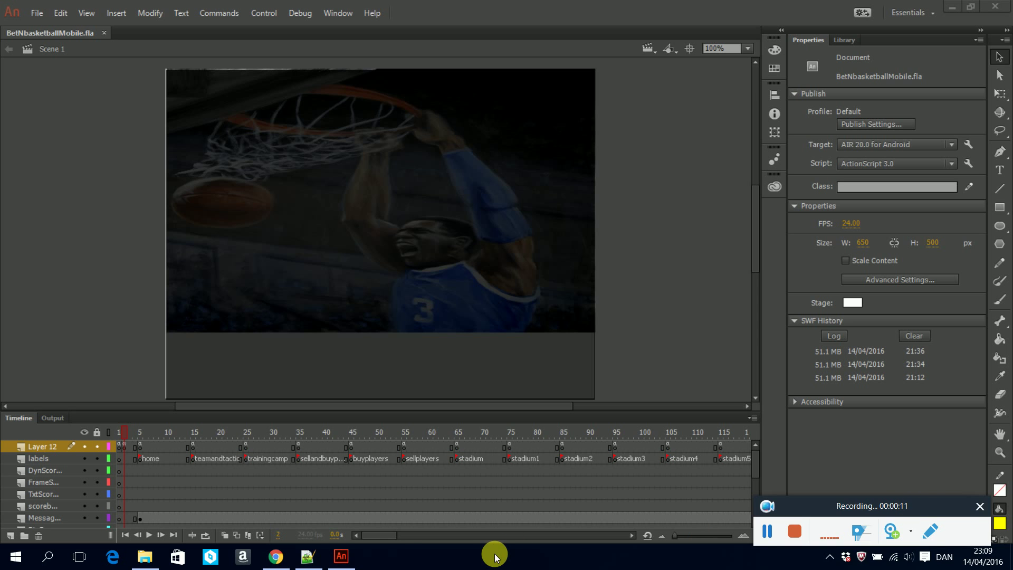
{"action": "left_click", "coordinate": [274, 559]}
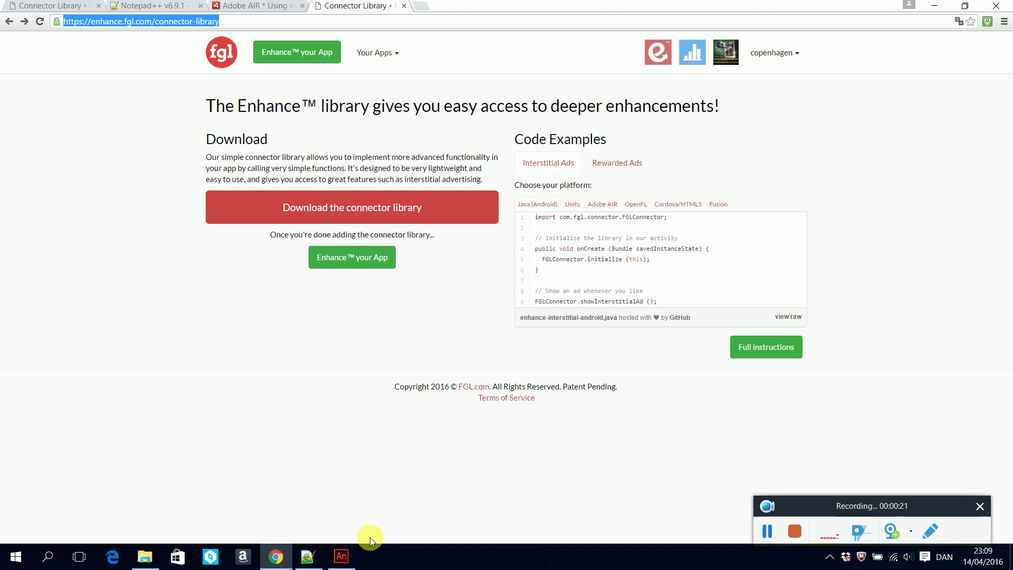
{"action": "left_click", "coordinate": [148, 558]}
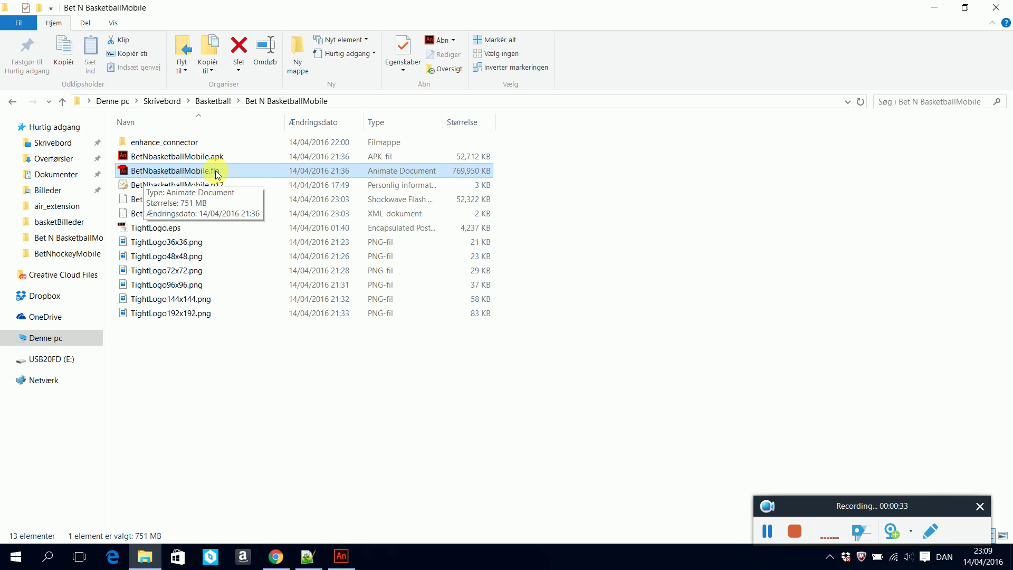
Return from the project folder to the BetNbasketballMobile document in Animate
{"action": "left_click", "coordinate": [343, 554]}
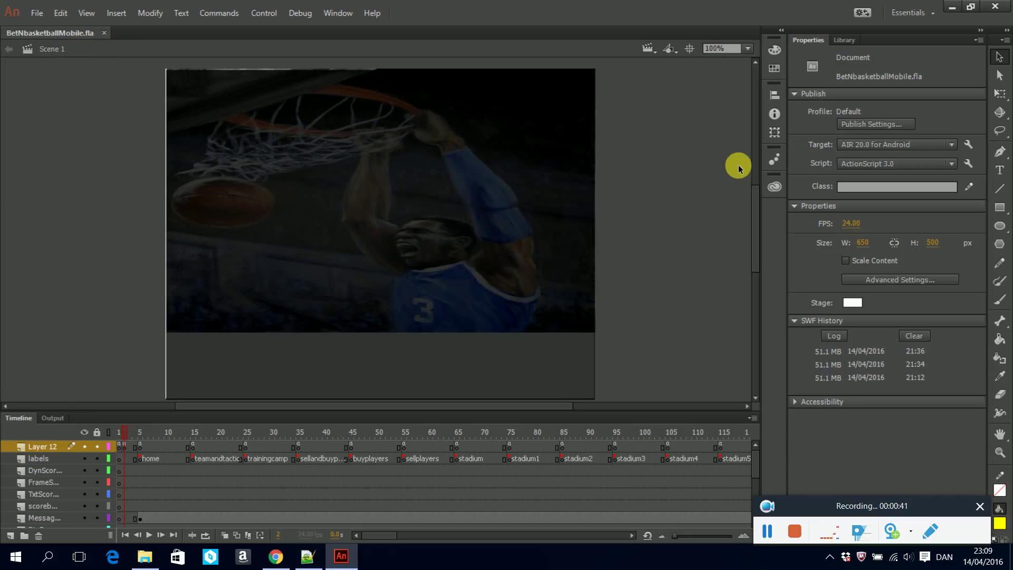
Add air_extension/EnhanceExtension.ane to the ActionScript 3.0 library path and apply the settings
{"action": "left_click", "coordinate": [969, 162]}
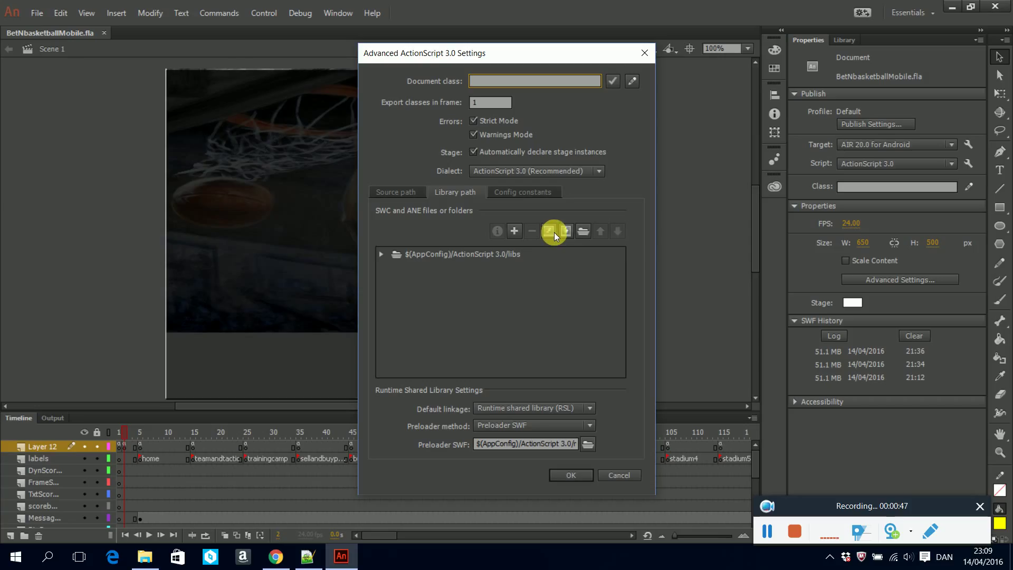
{"action": "left_click", "coordinate": [571, 232]}
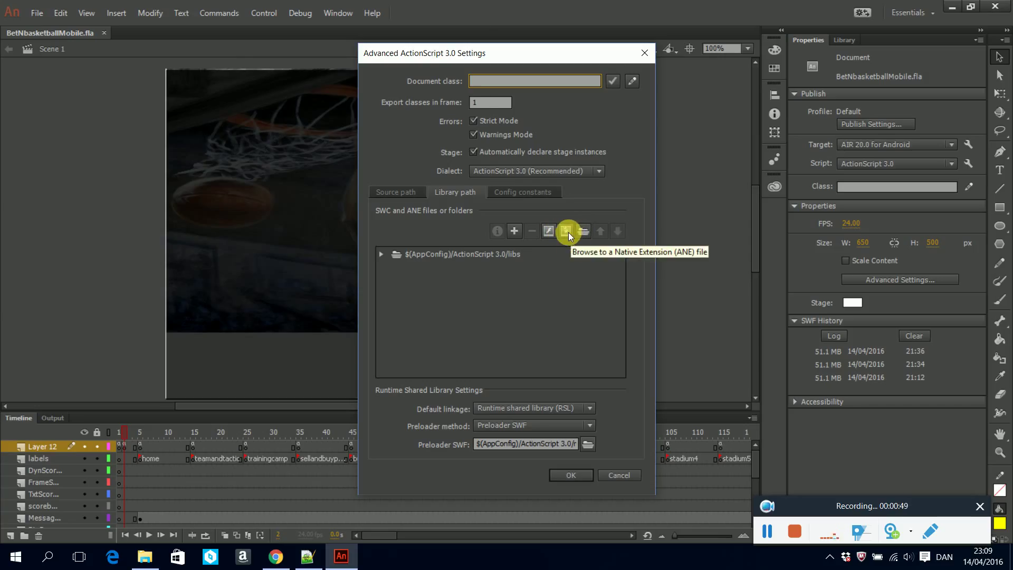
{"action": "left_click", "coordinate": [569, 232]}
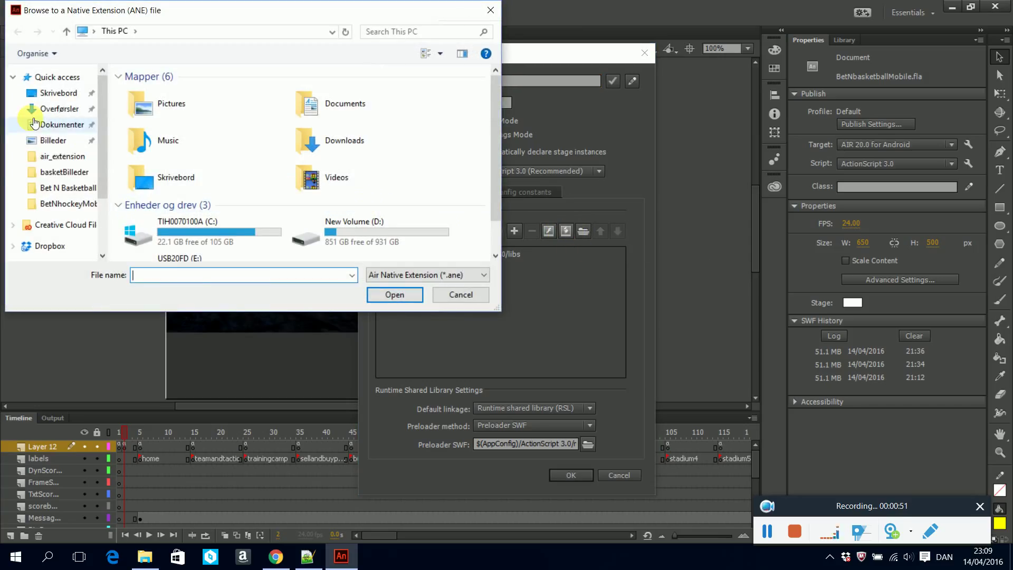
{"action": "left_click", "coordinate": [64, 162]}
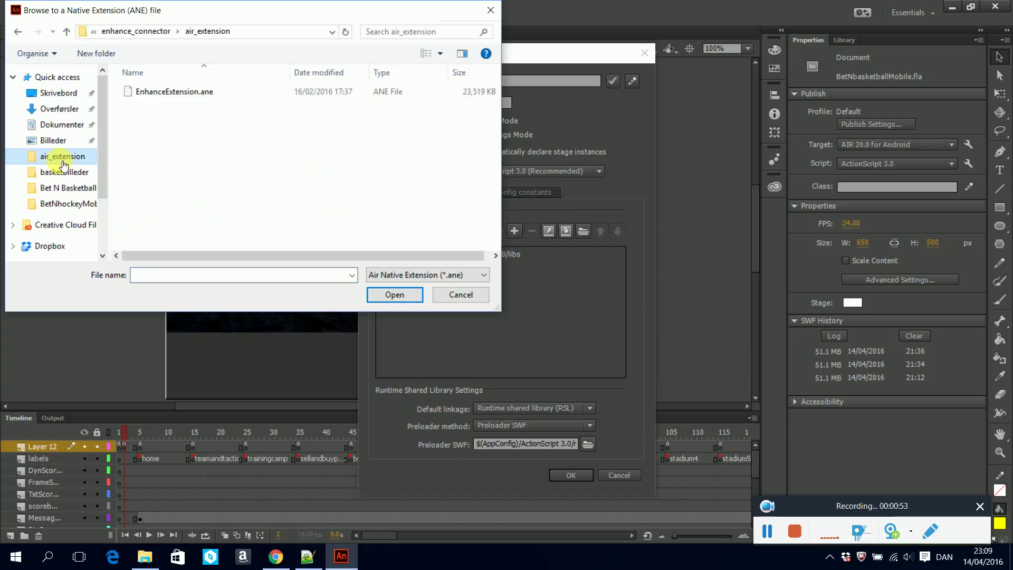
{"action": "double_click", "coordinate": [191, 95]}
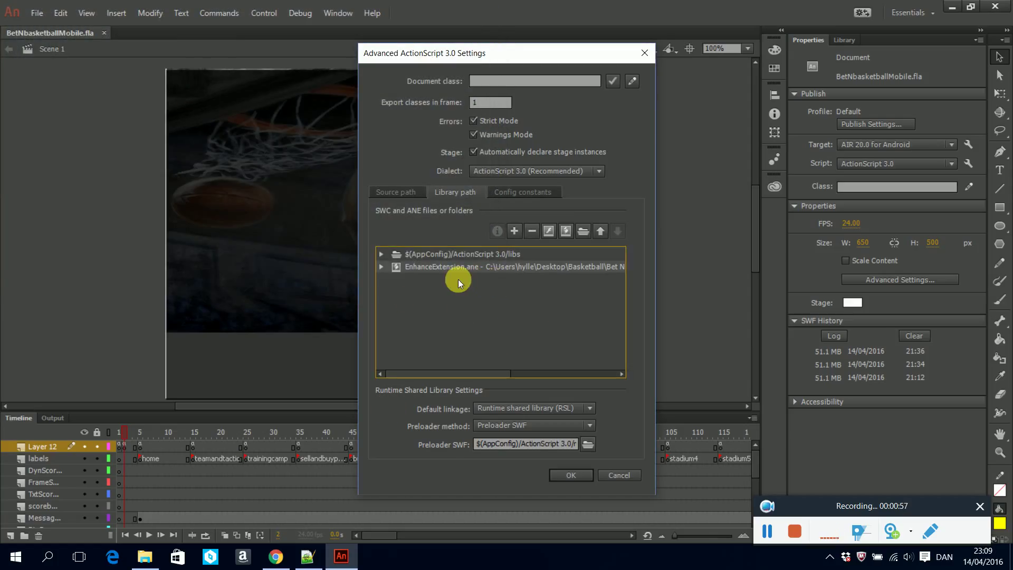
{"action": "left_click", "coordinate": [572, 478]}
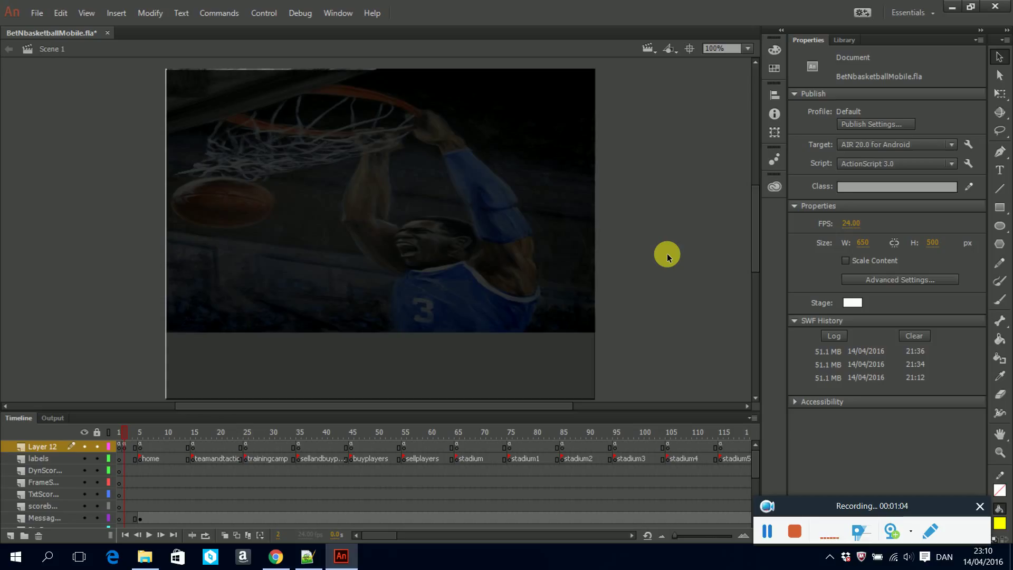
Test the movie and dismiss the 'Test Movie launch failed' alert for the airconnector extension
{"action": "key", "text": "ctrl+Return"}
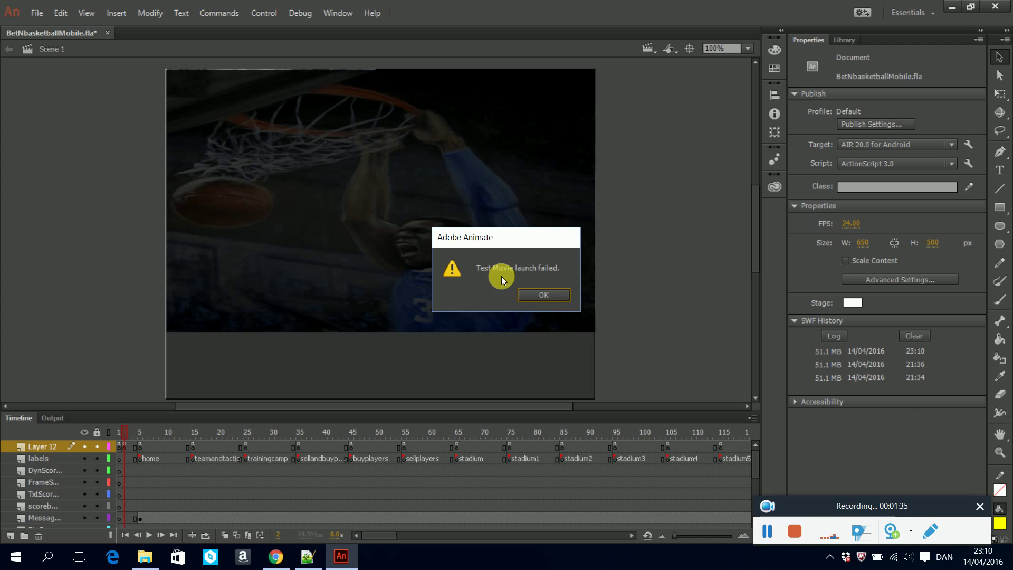
{"action": "left_click", "coordinate": [536, 300]}
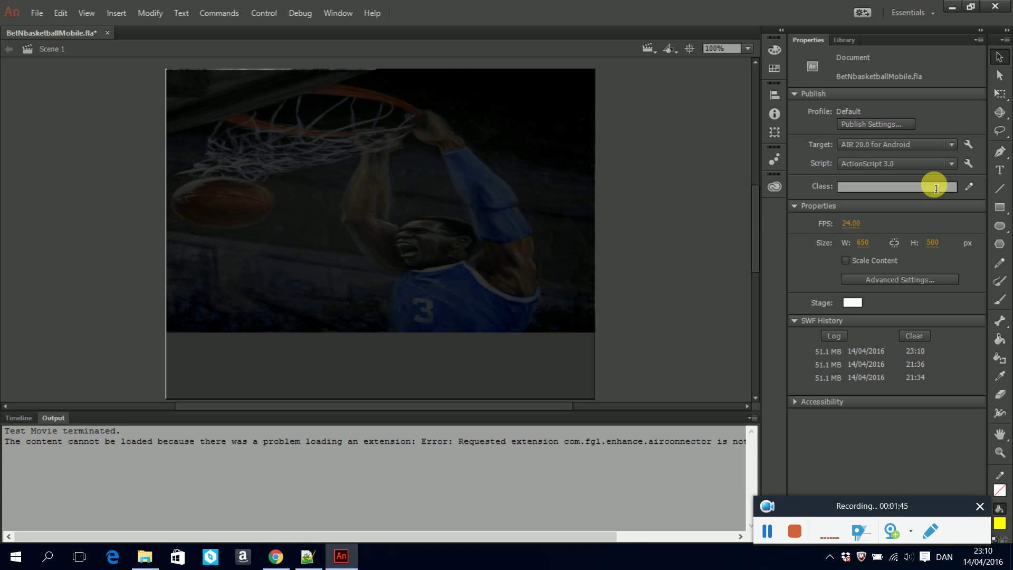
Remove EnhanceExtension.ane from the library path and add EnhanceExtension.swc in its place
{"action": "left_click", "coordinate": [970, 168]}
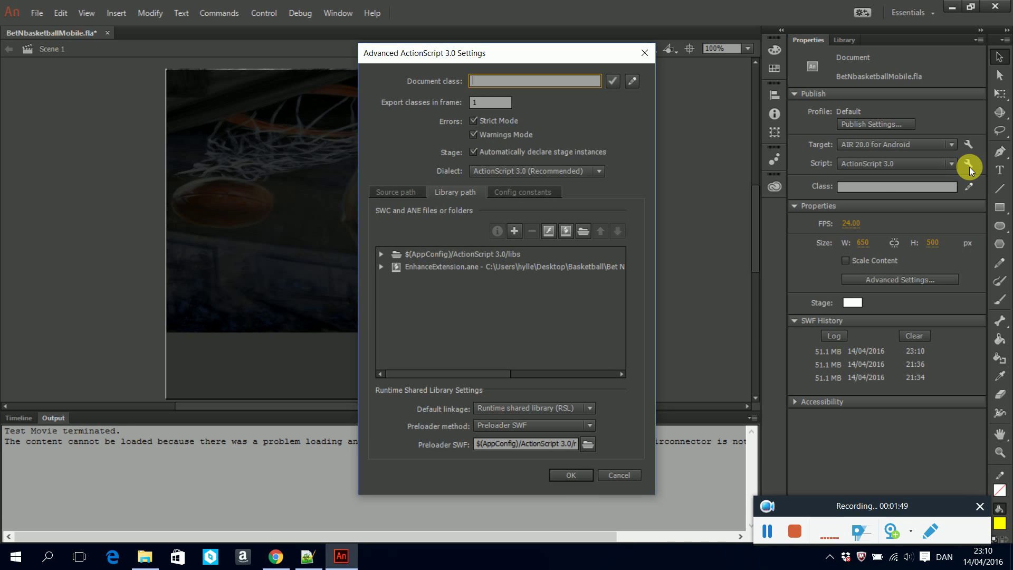
{"action": "left_click", "coordinate": [481, 269]}
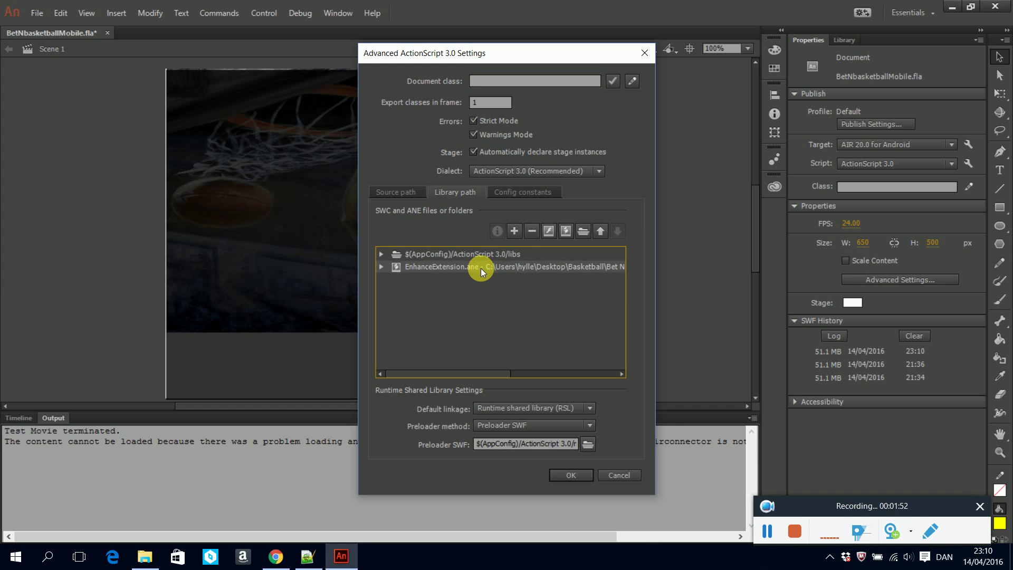
{"action": "left_click", "coordinate": [531, 231]}
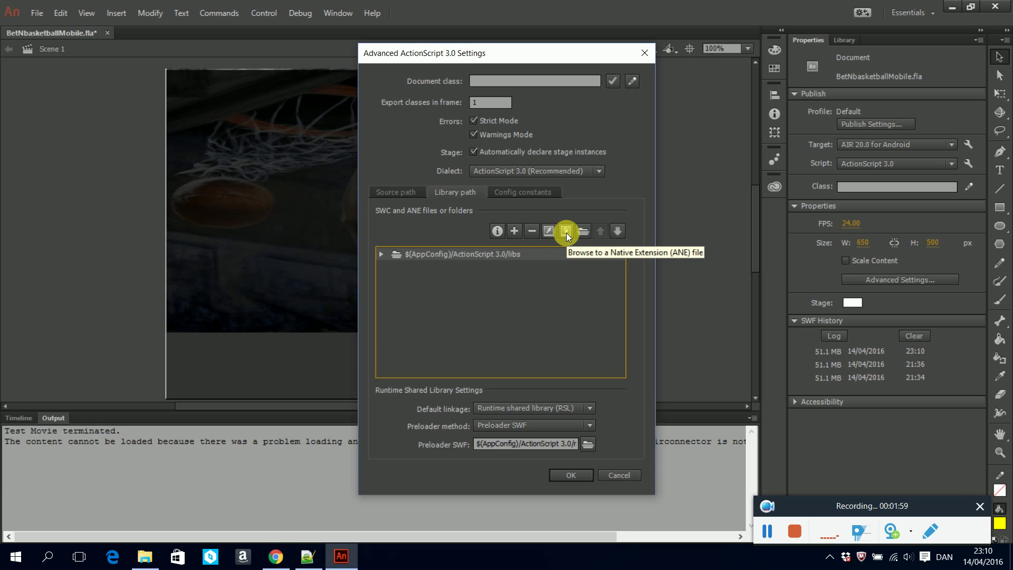
{"action": "left_click", "coordinate": [552, 232]}
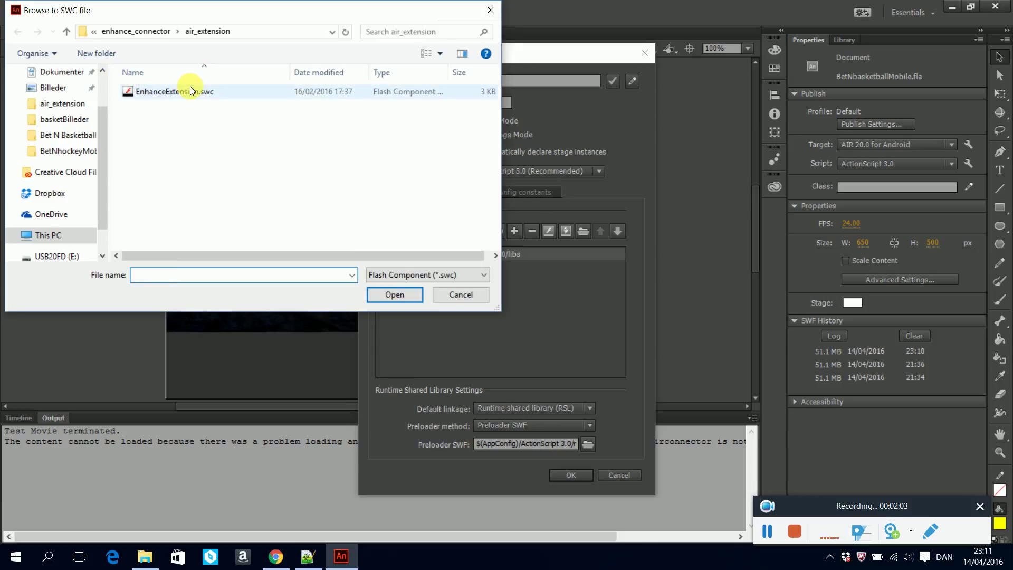
{"action": "left_click", "coordinate": [190, 86]}
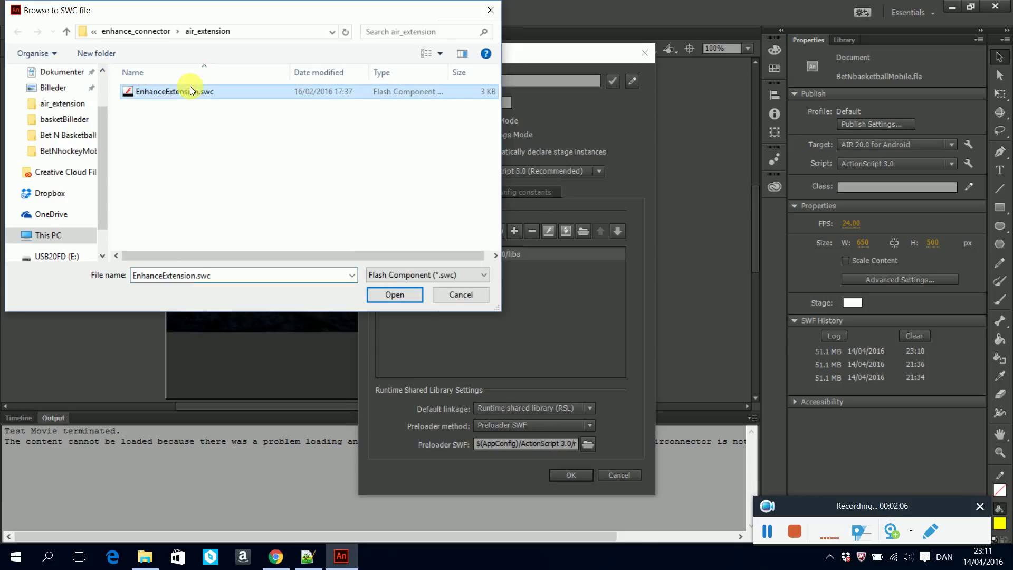
{"action": "left_click", "coordinate": [408, 298]}
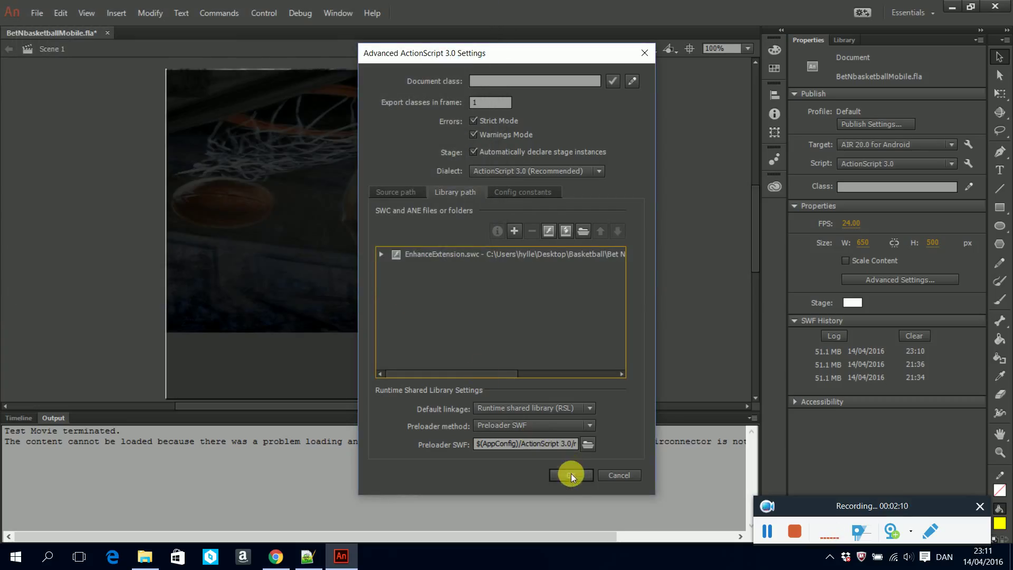
{"action": "left_click", "coordinate": [572, 475]}
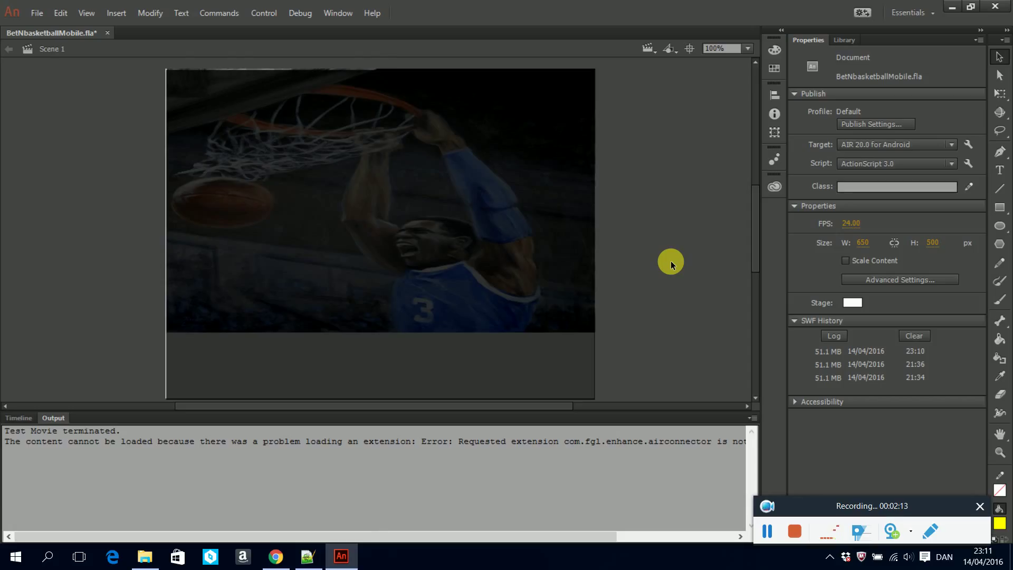
Test the movie so the basketball game runs in the simulator, then close the game preview
{"action": "key", "text": "ctrl+Return"}
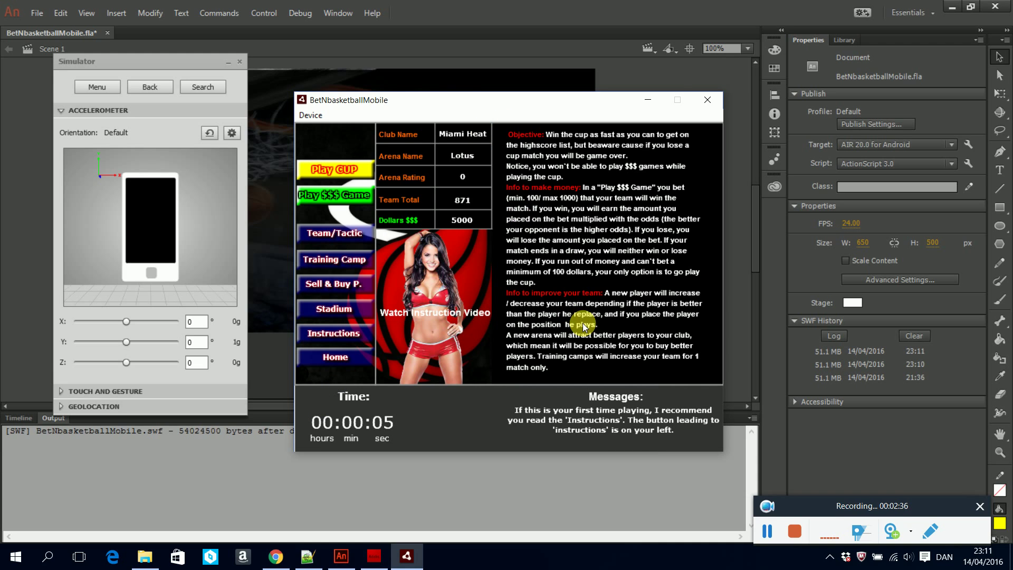
{"action": "left_click", "coordinate": [704, 100]}
{"action": "left_click", "coordinate": [275, 557]}
{"action": "left_click", "coordinate": [602, 203]}
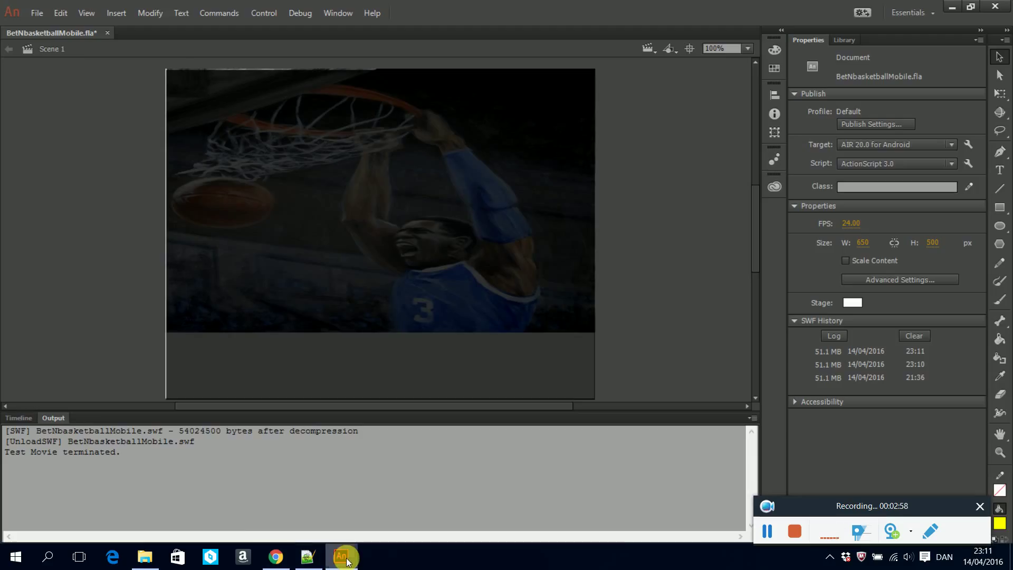
Paste EnhanceConnector.getInstance().showInterstitialAd(); on line 2 of frame 5's script after stop()
{"action": "left_click", "coordinate": [12, 420]}
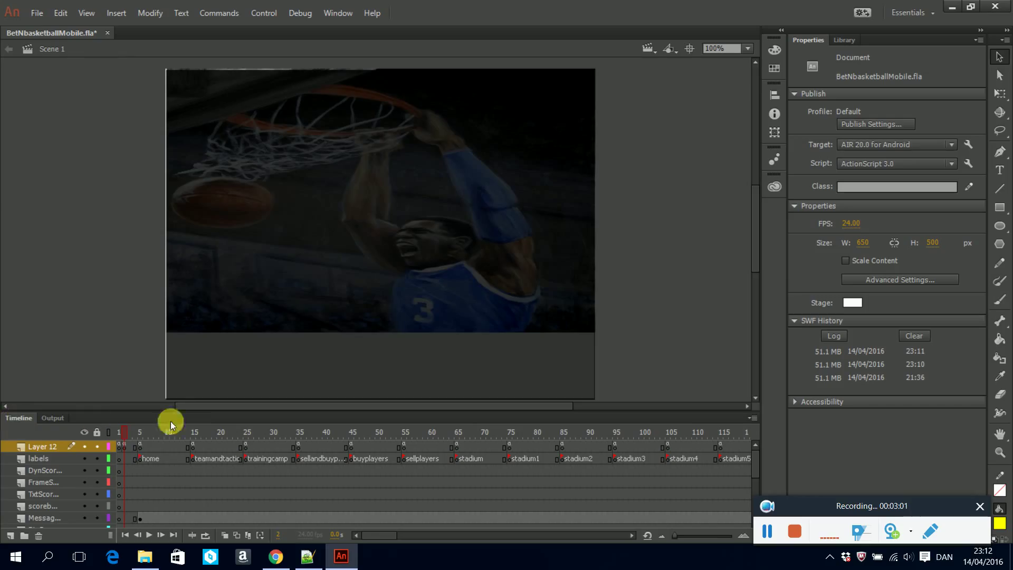
{"action": "left_click", "coordinate": [142, 448]}
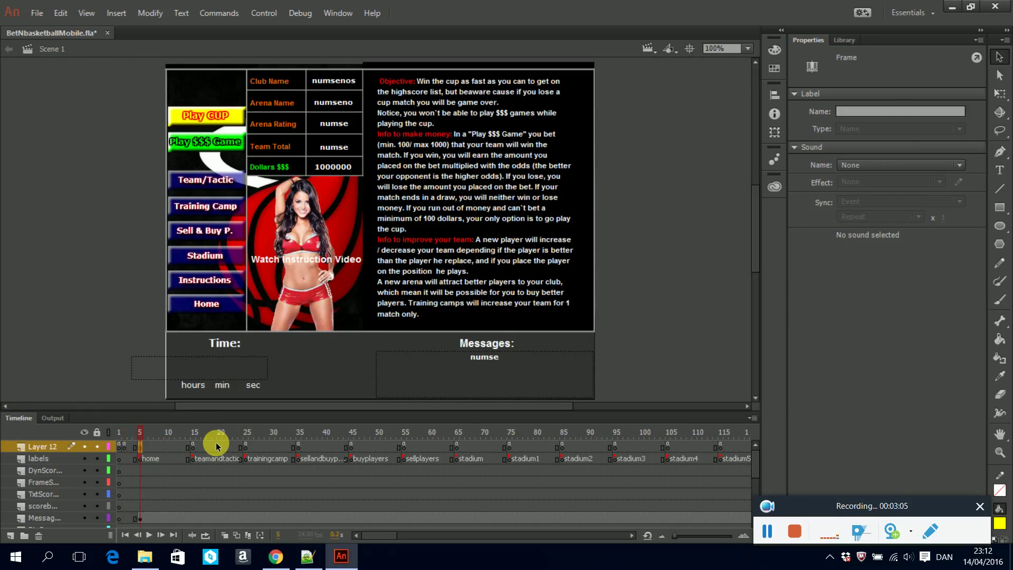
{"action": "key", "text": "F9"}
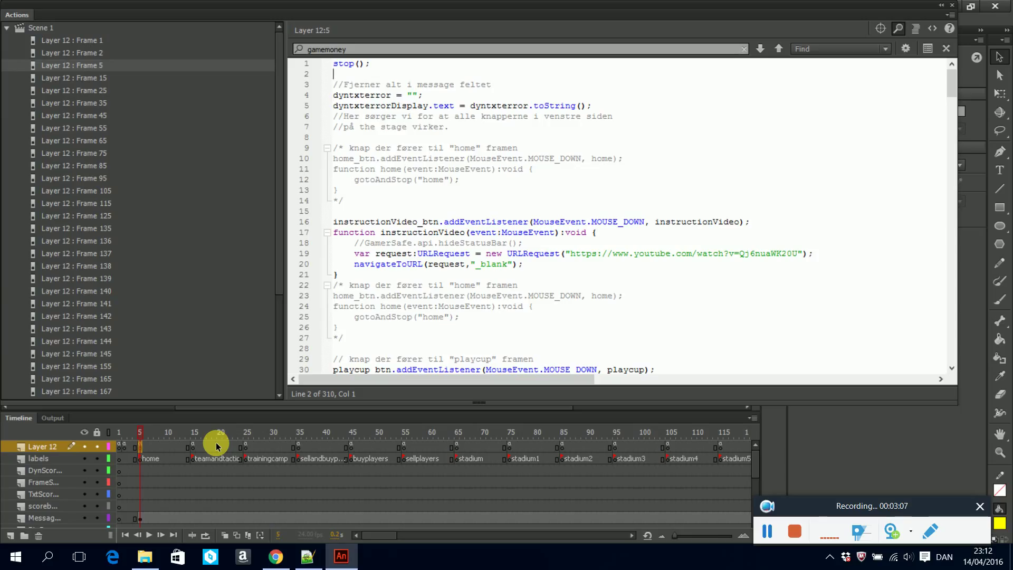
{"action": "key", "text": "Down"}
{"action": "type", "text": "EnhanceConnector.getInstance().showInterstitialAd();"}
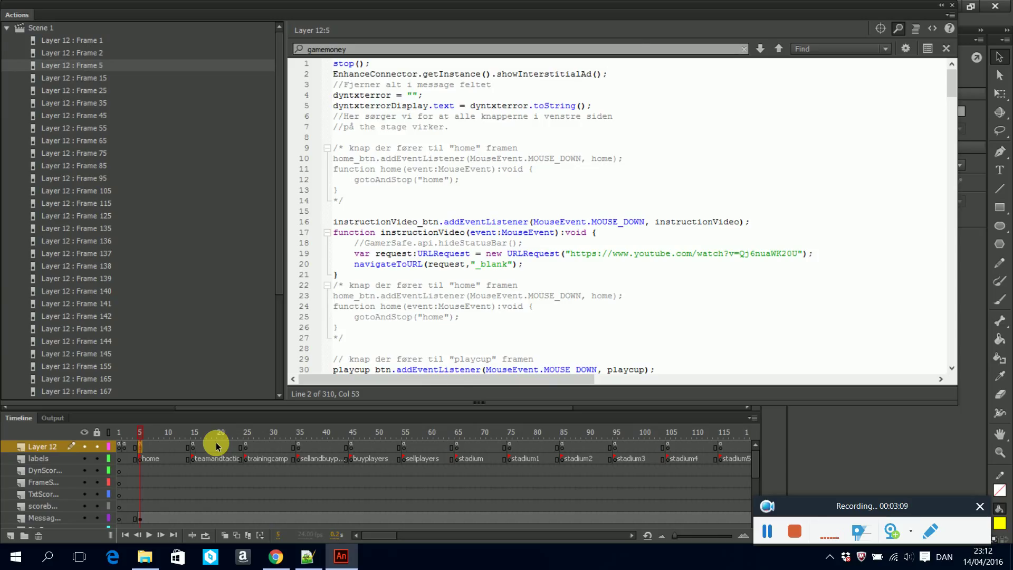
{"action": "key", "text": "F9"}
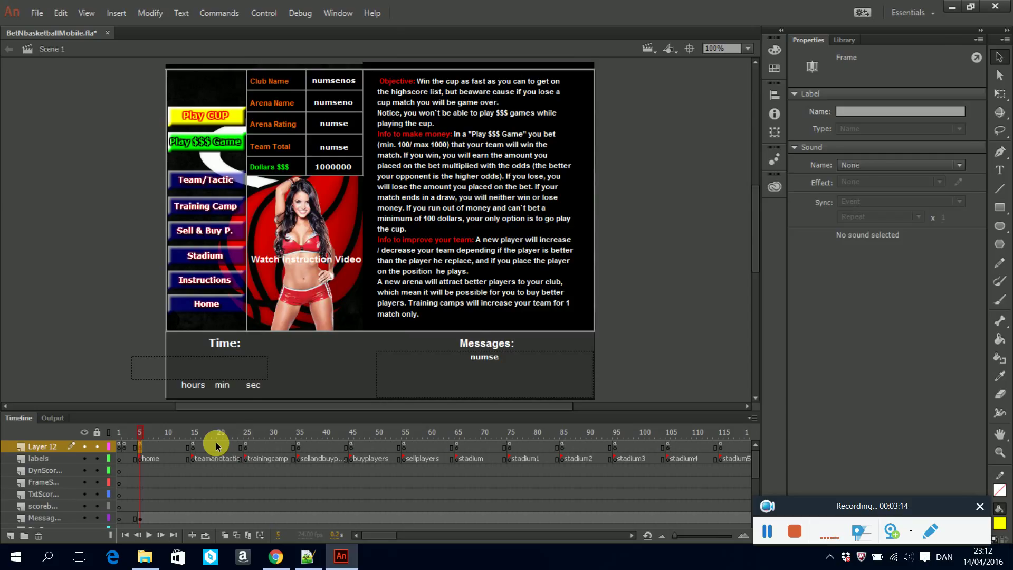
Test the movie, read compiler error 1120 for undefined EnhanceConnector, and close the errors panel
{"action": "key", "text": "ctrl+Return"}
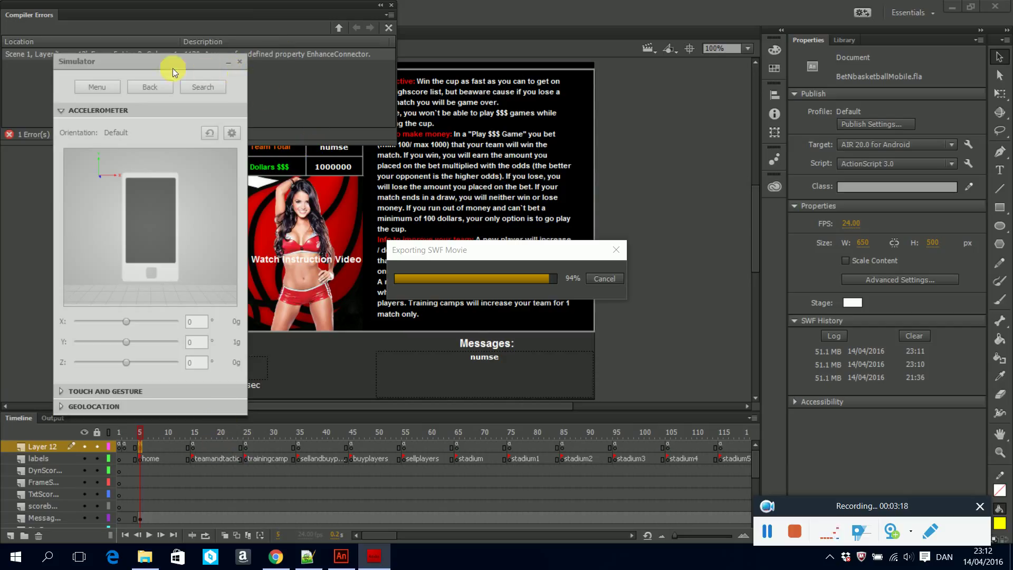
{"action": "left_click_drag", "start_coordinate": [177, 62], "coordinate": [172, 177]}
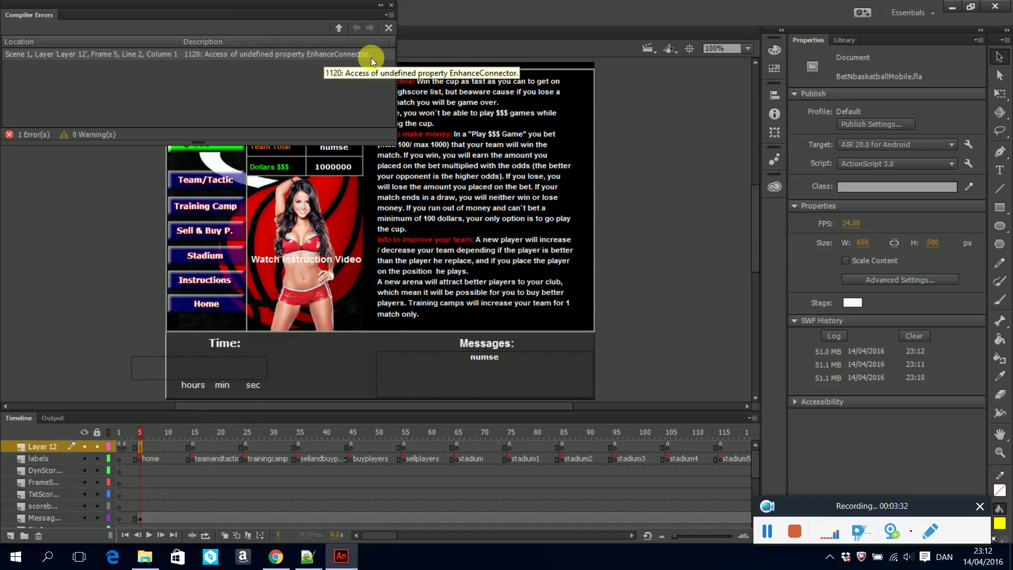
{"action": "left_click", "coordinate": [390, 7]}
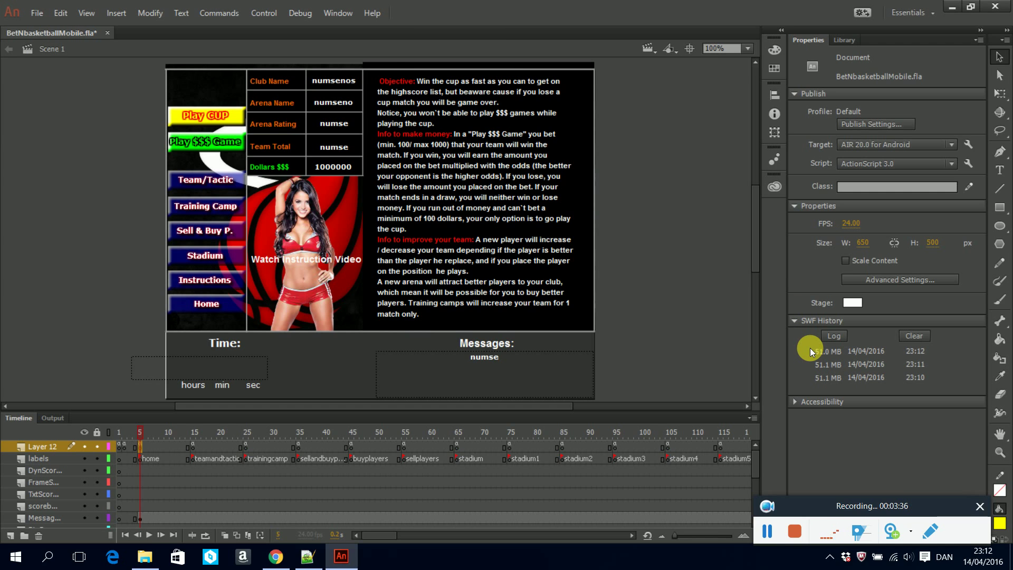